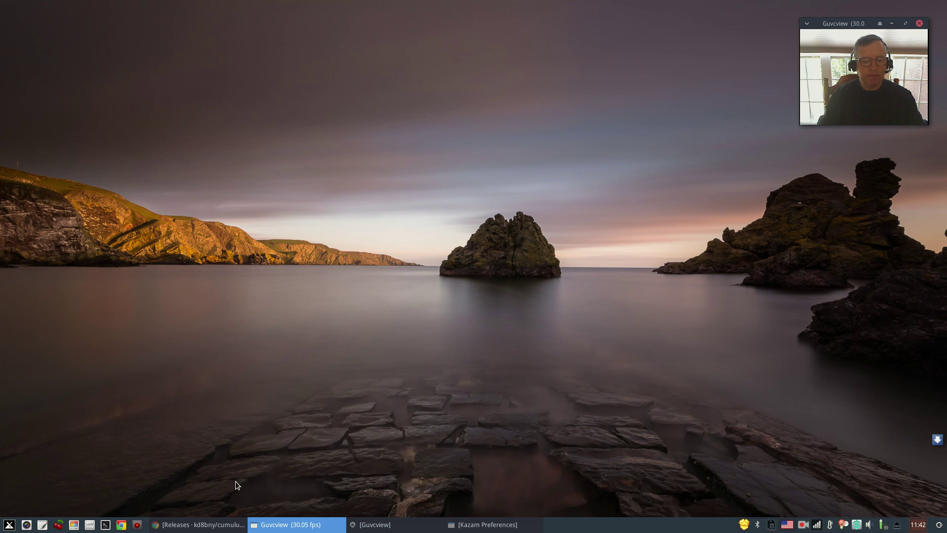
Download cumulus_1.0.0_amd64.deb from the GitHub releases page in Chrome
left_click(218, 524)
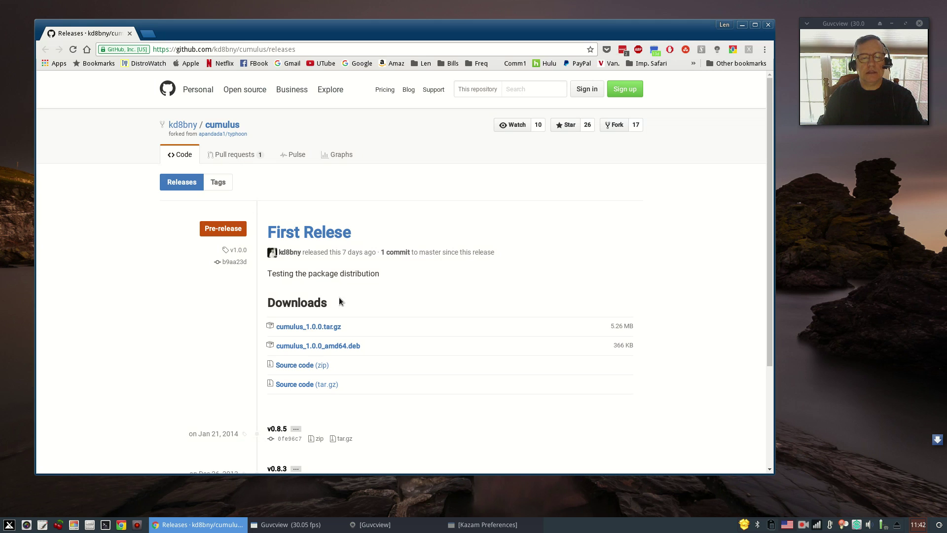
left_click(331, 347)
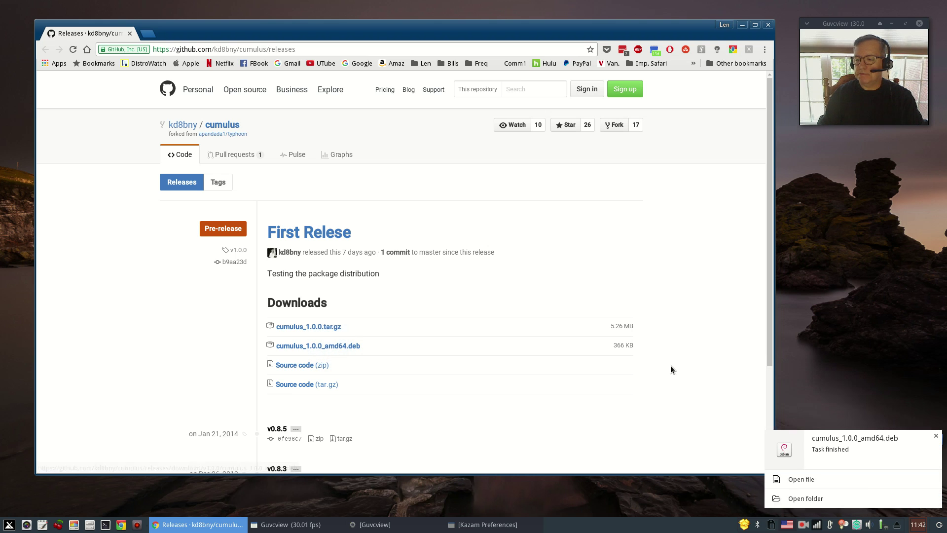
left_click(935, 442)
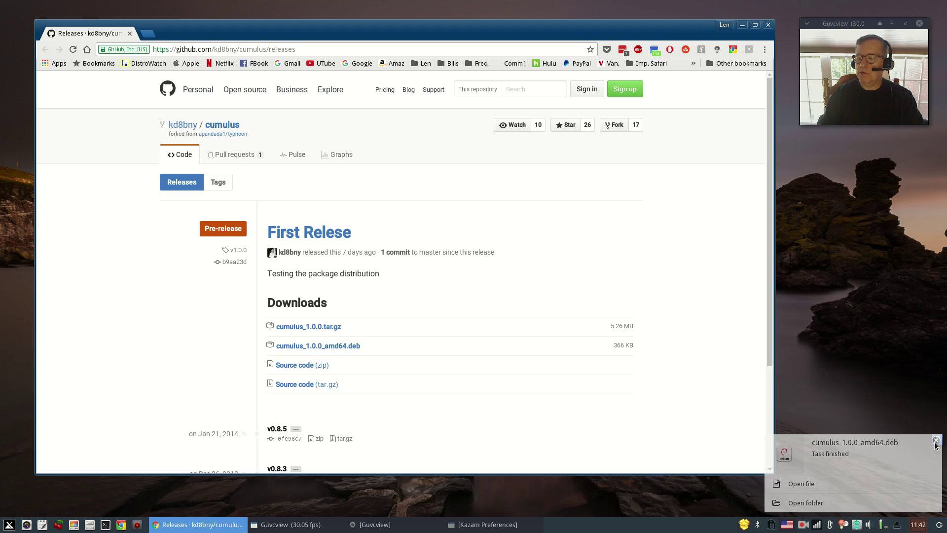
Minimize Chrome, browse to Downloads in Thunar and bring up open-with choices for the cumulus .deb
left_click(741, 24)
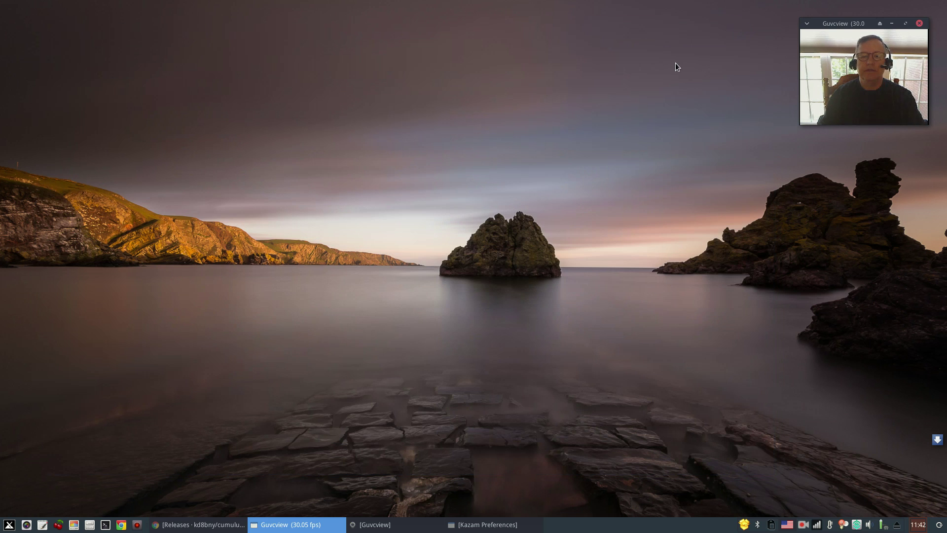
left_click(89, 525)
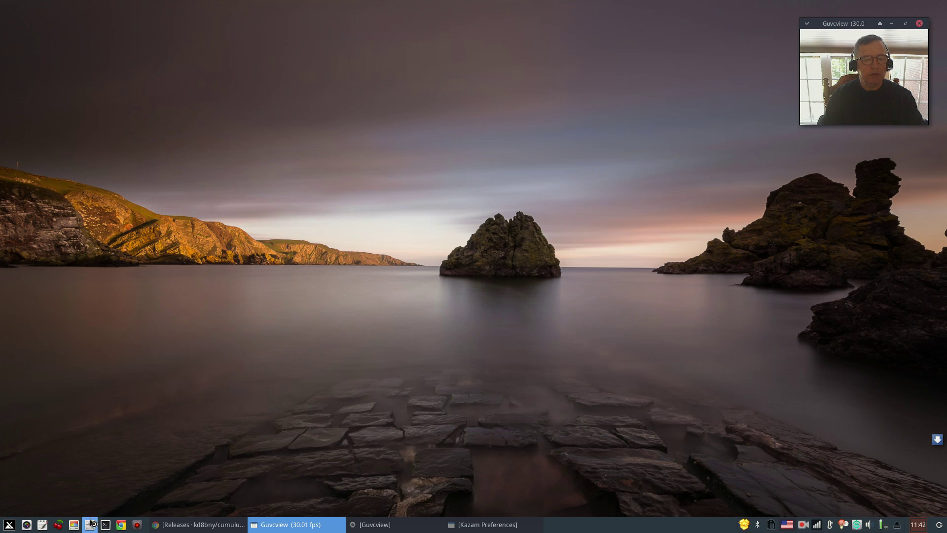
double_click(502, 150)
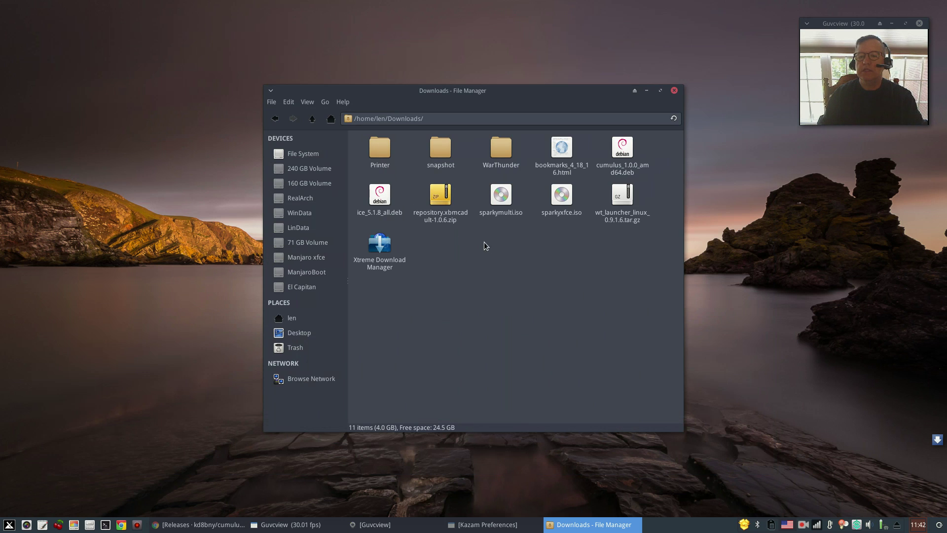
left_click(624, 149)
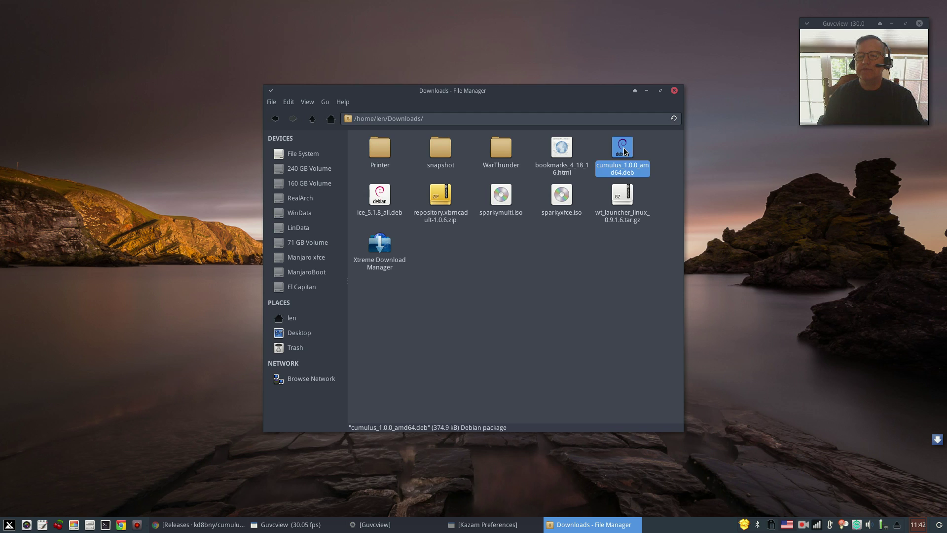
right_click(624, 152)
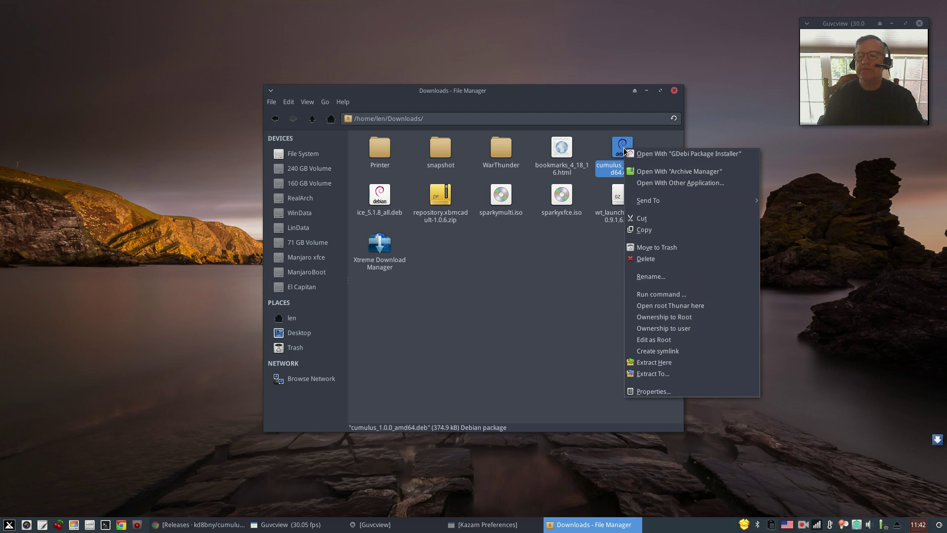
Install the cumulus package through GDebi with the administrator password, then close Thunar
left_click(679, 154)
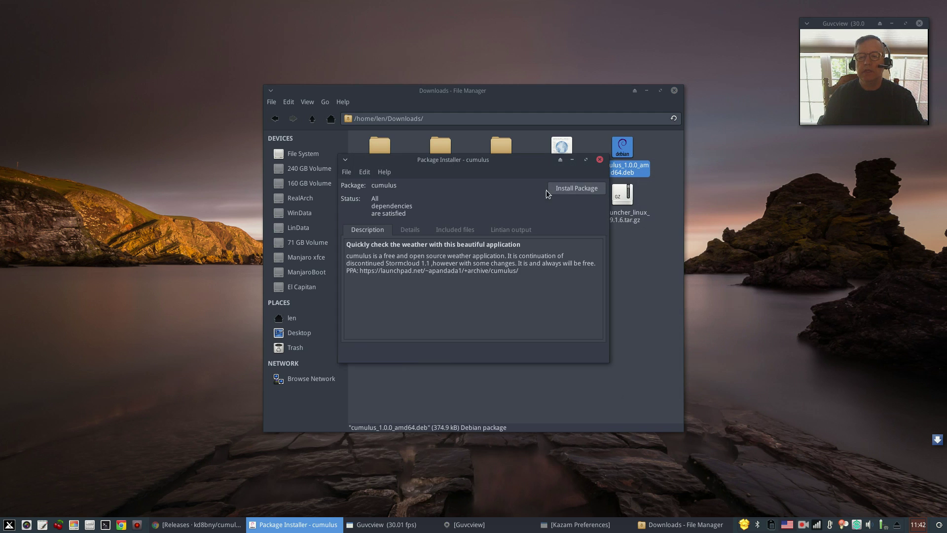
left_click(568, 189)
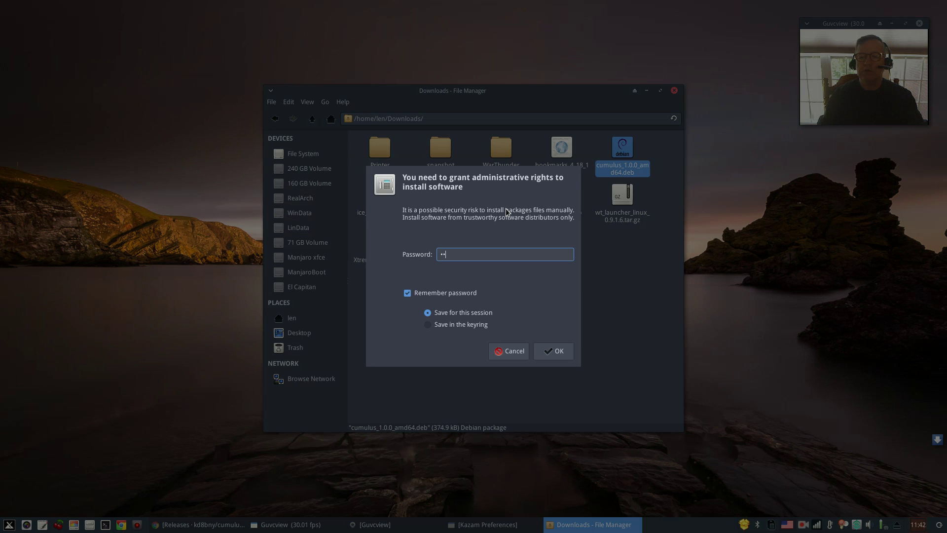
key("Return")
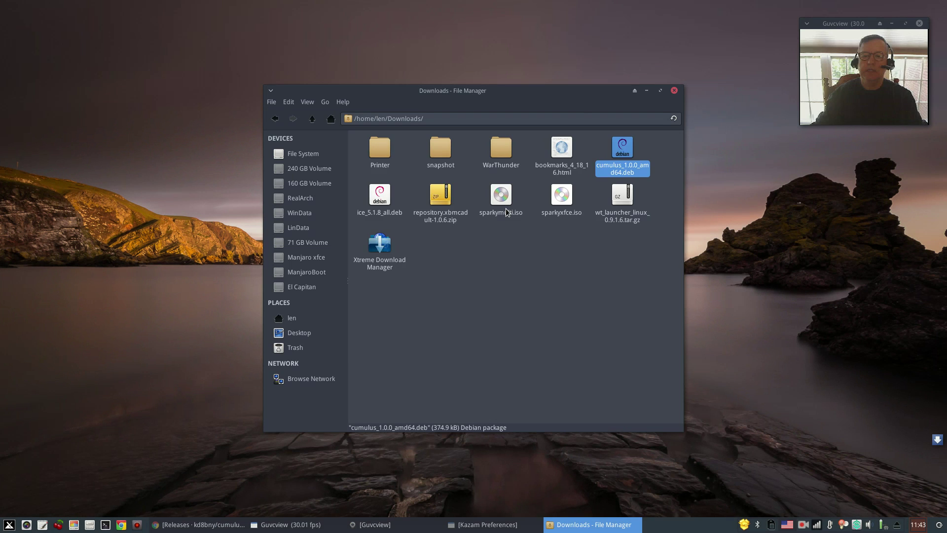
left_click(674, 91)
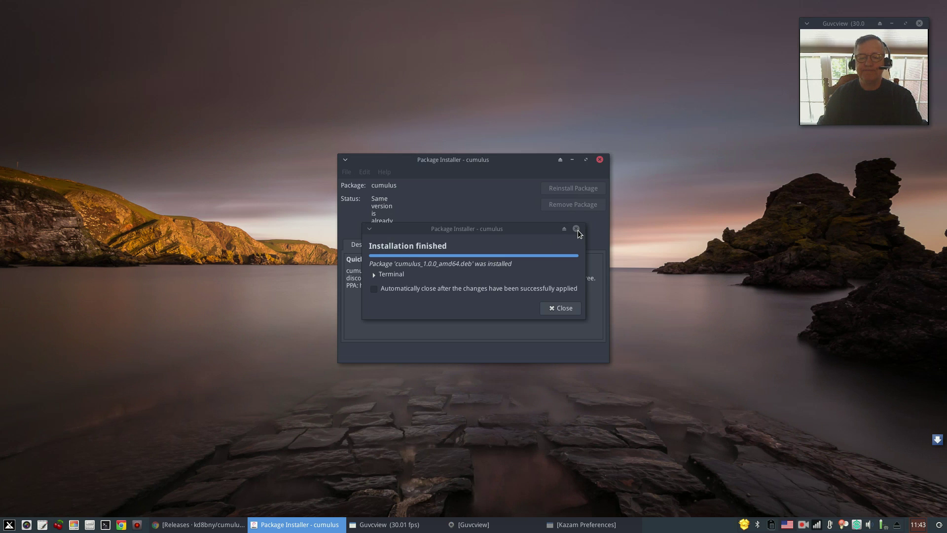
left_click(576, 228)
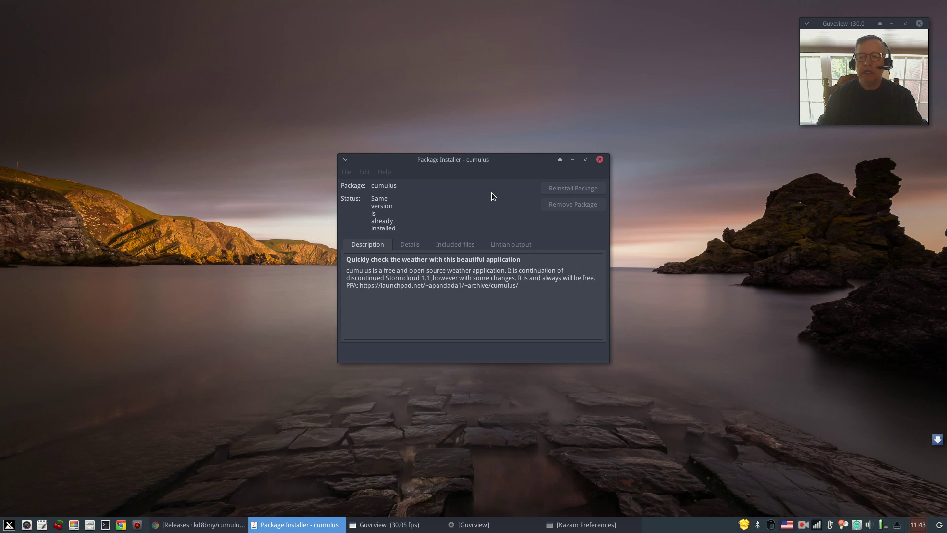
Close GDebi and launch Cumulus from a Whisker Menu search for "cu"
left_click(599, 160)
left_click(10, 525)
left_click(37, 314)
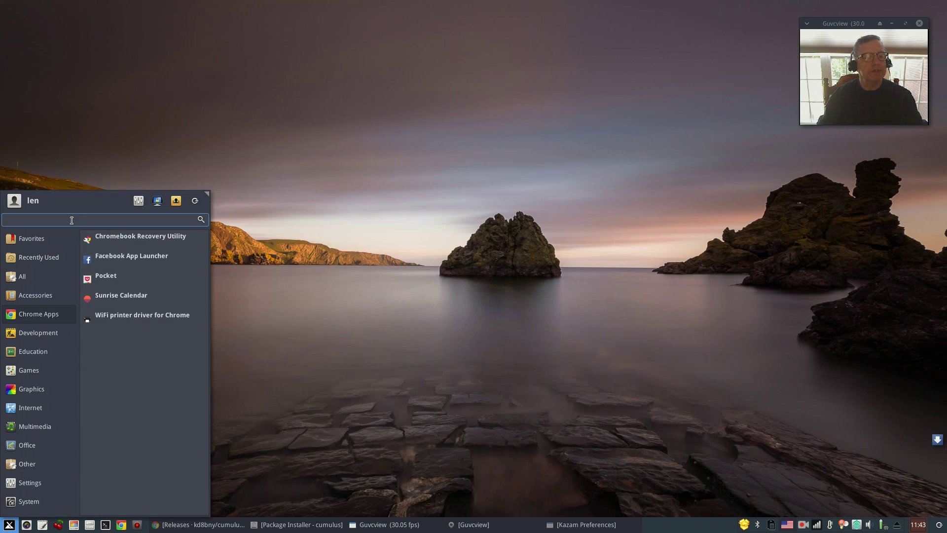
type("cu")
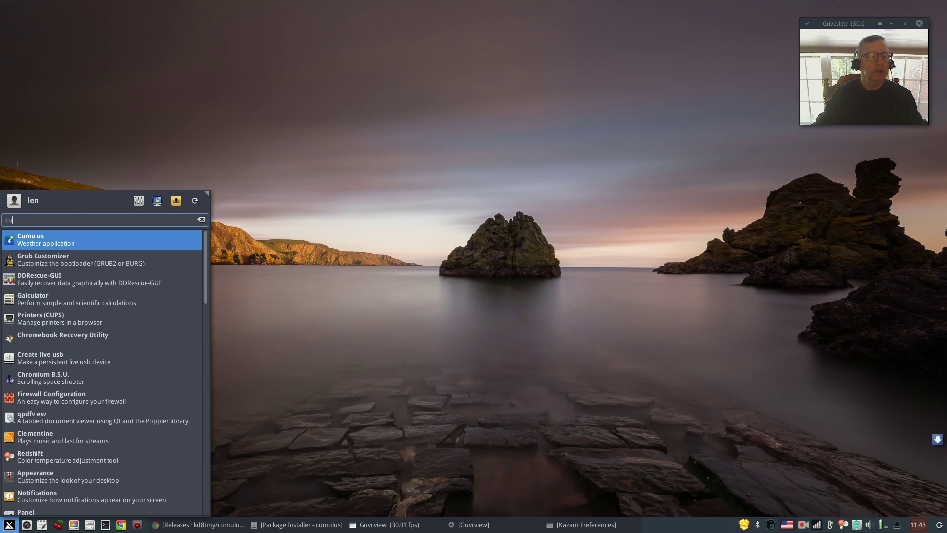
left_click(69, 239)
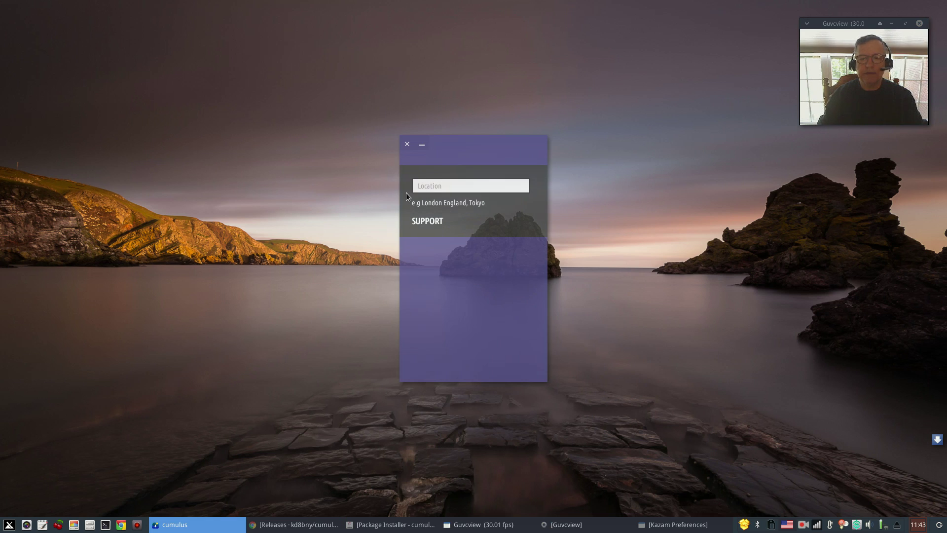
Set the forecast location to Northlakes NC and load its weather
left_click(442, 186)
type("Nor")
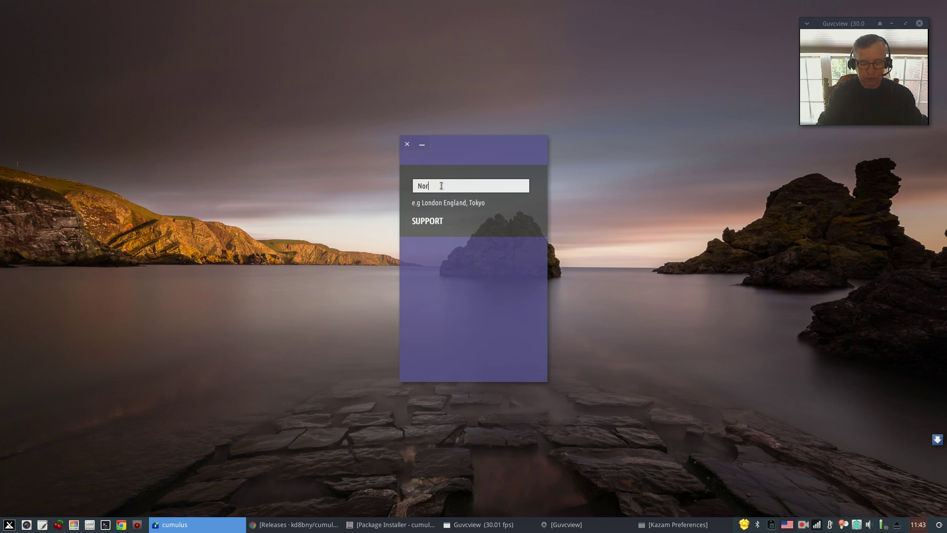
type("thlakes ")
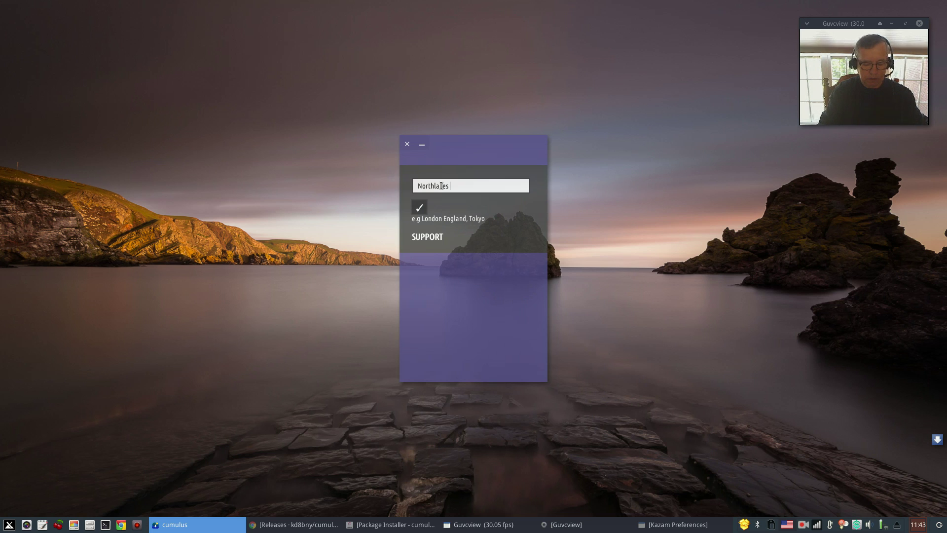
type("NC")
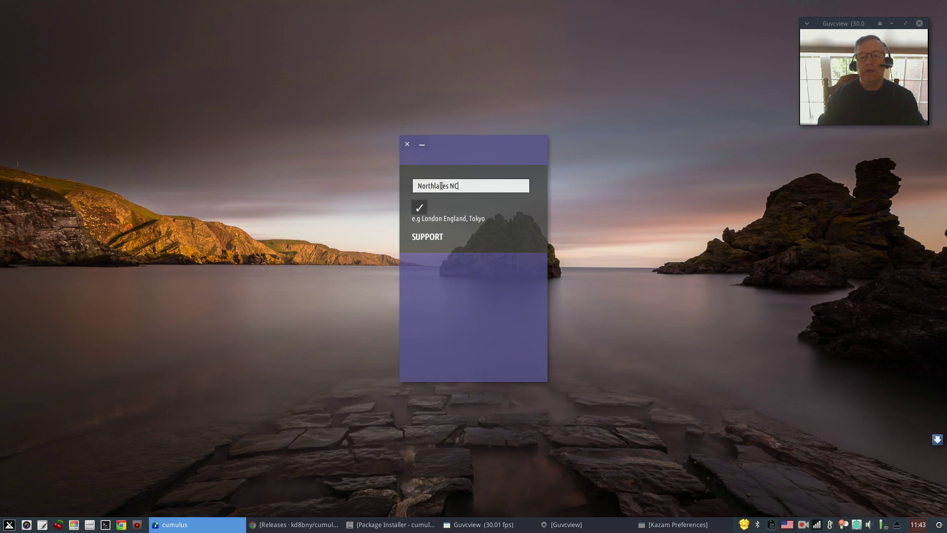
left_click(420, 208)
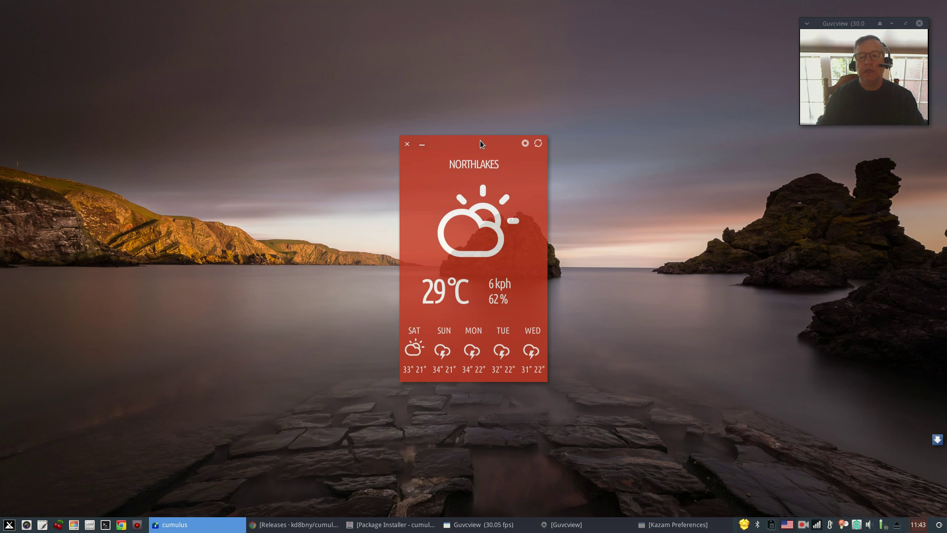
Move the Cumulus weather window to the upper left of the desktop
mouse_move(480, 142)
left_mouse_down()
mouse_move(203, 90)
mouse_move(172, 103)
mouse_move(285, 73)
mouse_move(277, 102)
mouse_move(240, 149)
mouse_move(247, 141)
left_mouse_up()
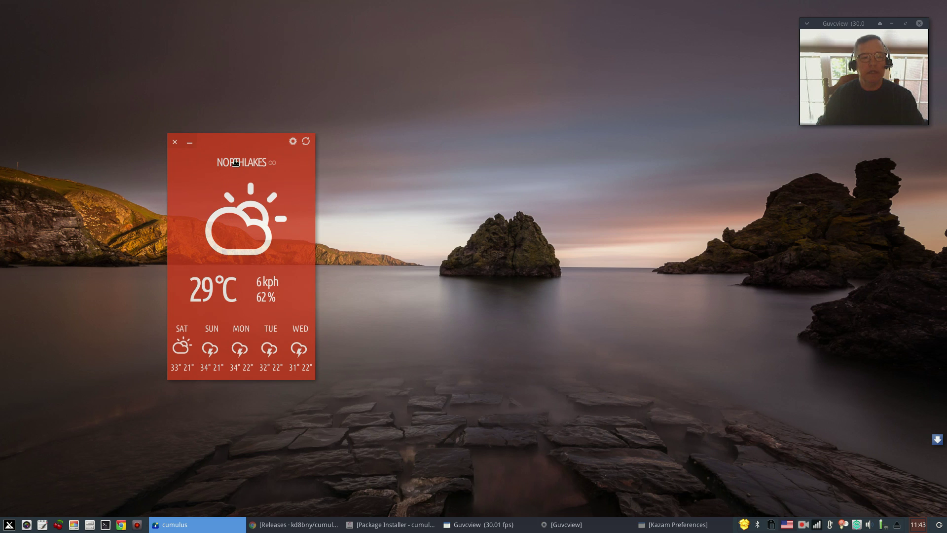
mouse_move(238, 139)
left_mouse_down()
mouse_move(366, 90)
mouse_move(281, 103)
mouse_move(497, 97)
mouse_move(168, 67)
mouse_move(121, 86)
left_mouse_up()
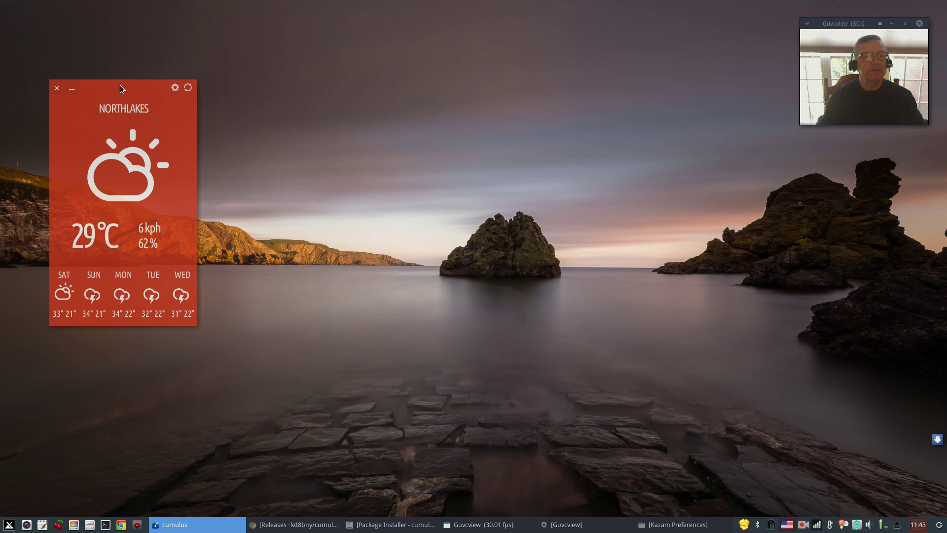
Switch Cumulus to °F and mph with the dark grey theme, then refresh the forecast
left_click(174, 88)
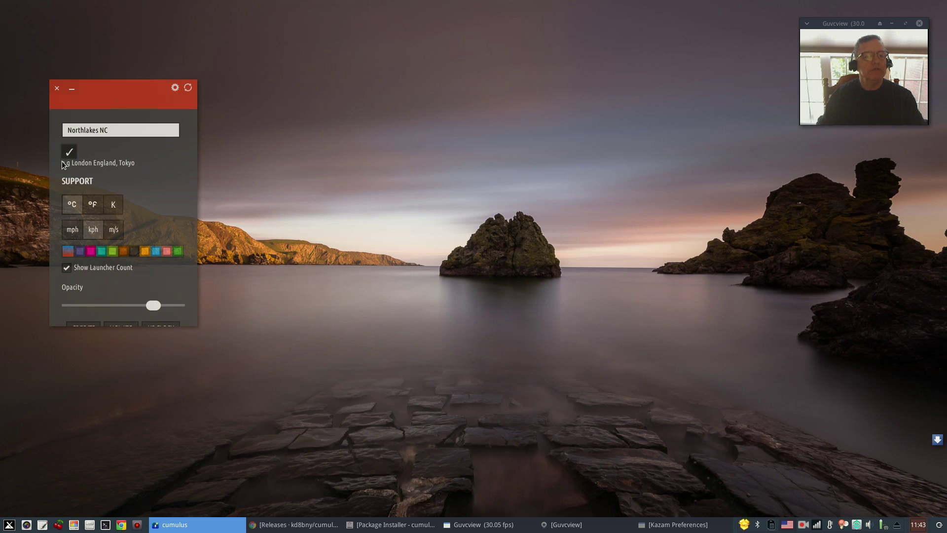
left_click(93, 208)
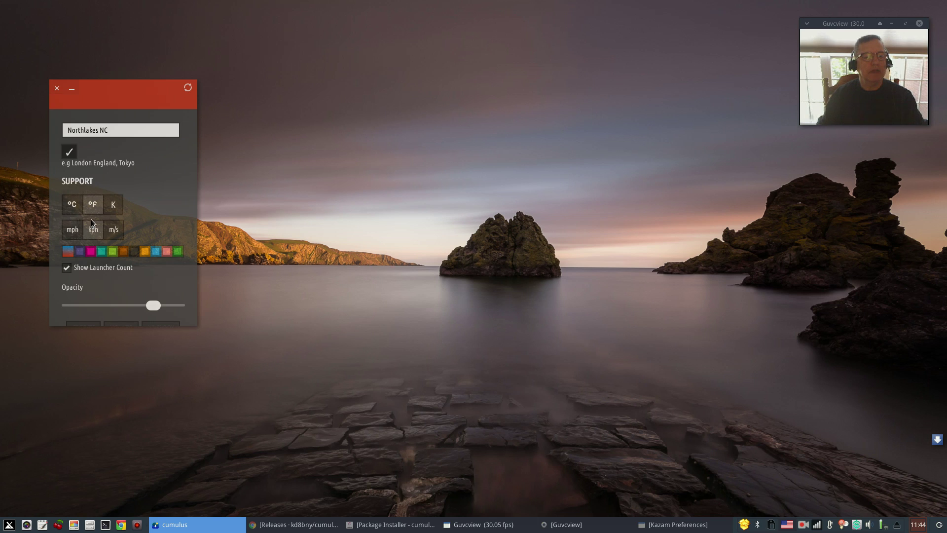
left_click(71, 235)
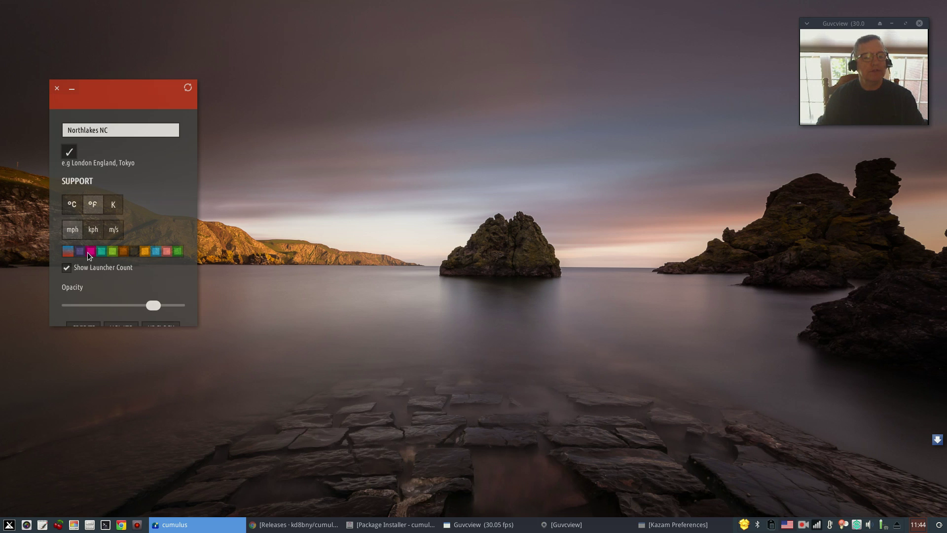
left_click(135, 253)
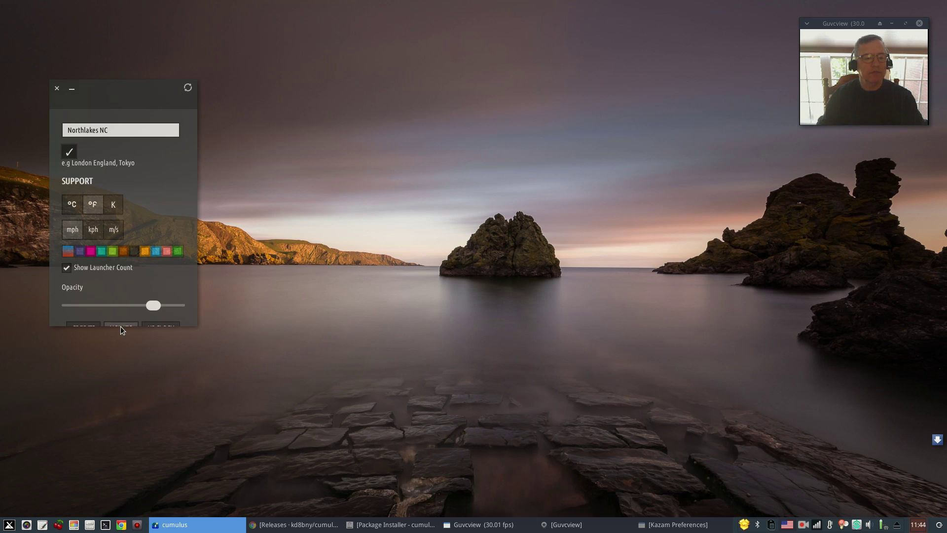
left_click(189, 89)
Move the widget to the centre, back to the upper left, then minimize it
left_click_drag(127, 88, 415, 141)
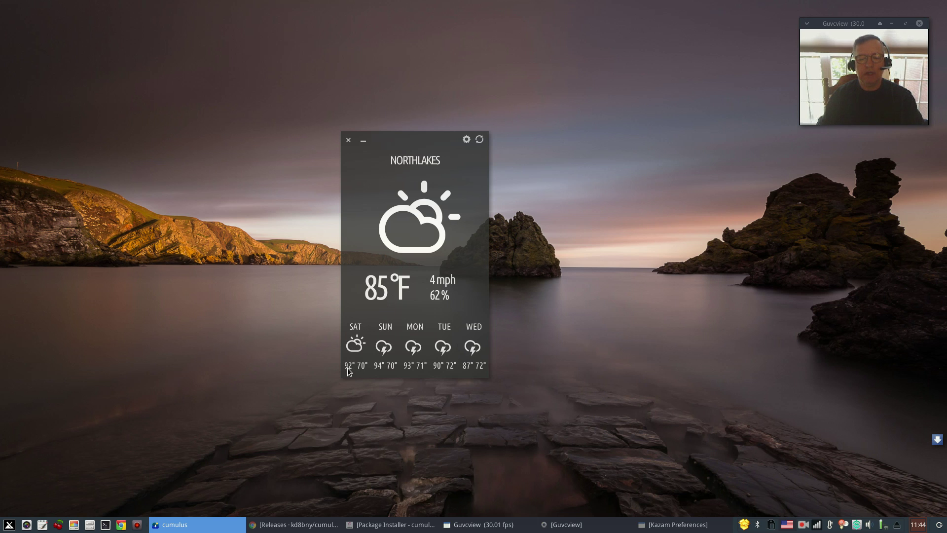
mouse_move(425, 143)
left_mouse_down()
mouse_move(284, 117)
mouse_move(185, 53)
mouse_move(264, 167)
mouse_move(132, 159)
mouse_move(132, 131)
mouse_move(111, 74)
mouse_move(99, 69)
left_mouse_up()
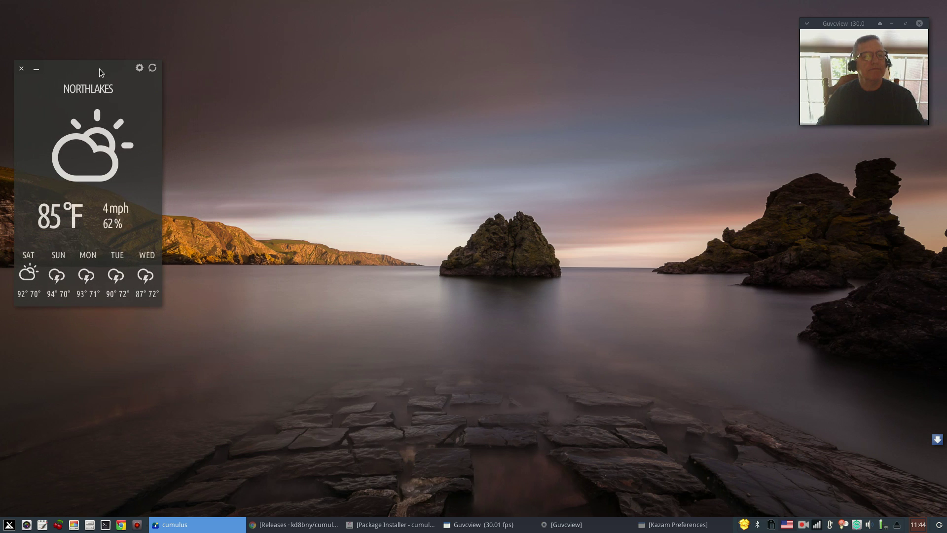
left_click(38, 71)
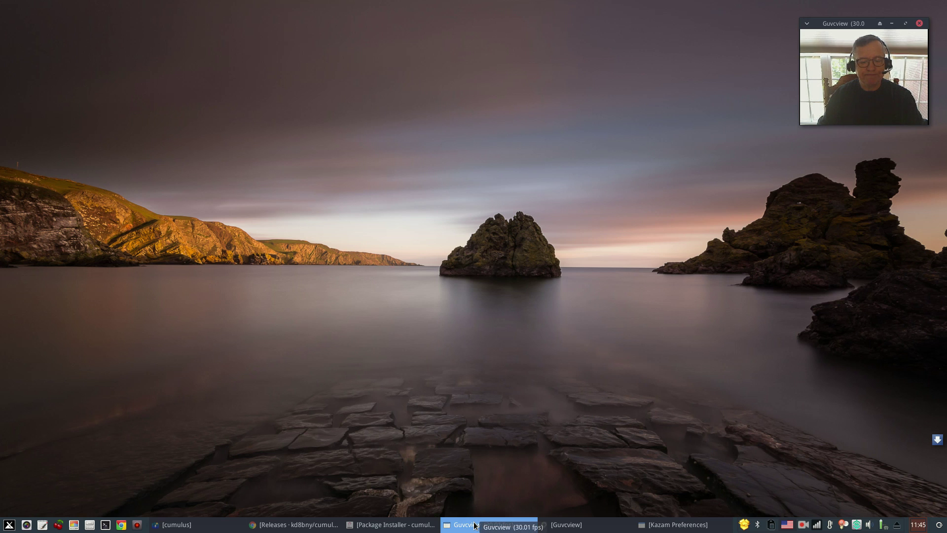
Restore the Cumulus window from the taskbar and place it in the top-left corner
left_click(222, 516)
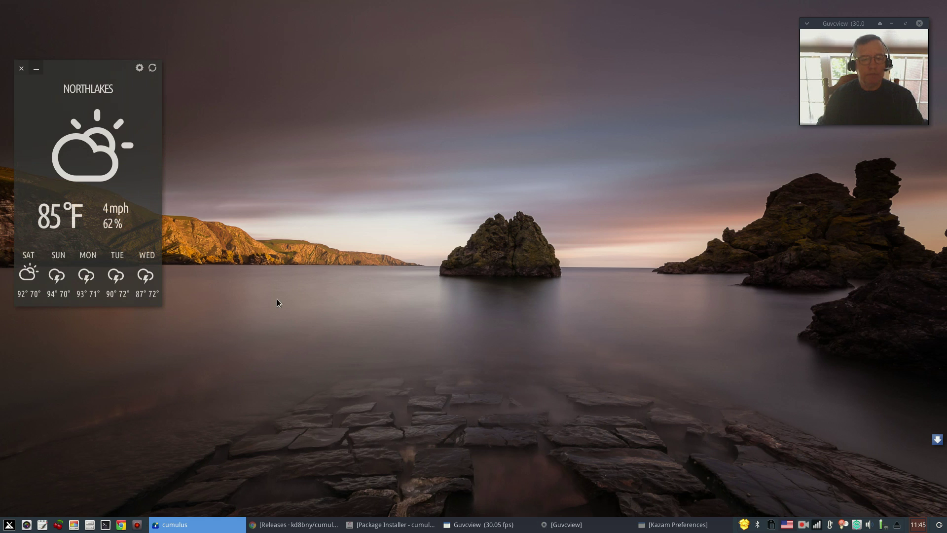
mouse_move(106, 76)
left_mouse_down()
mouse_move(475, 140)
mouse_move(99, 26)
left_mouse_up()
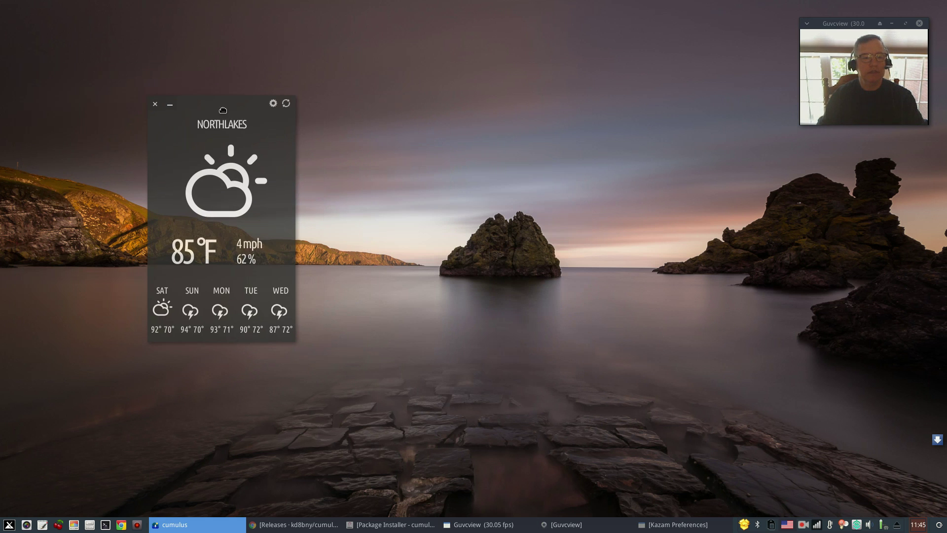